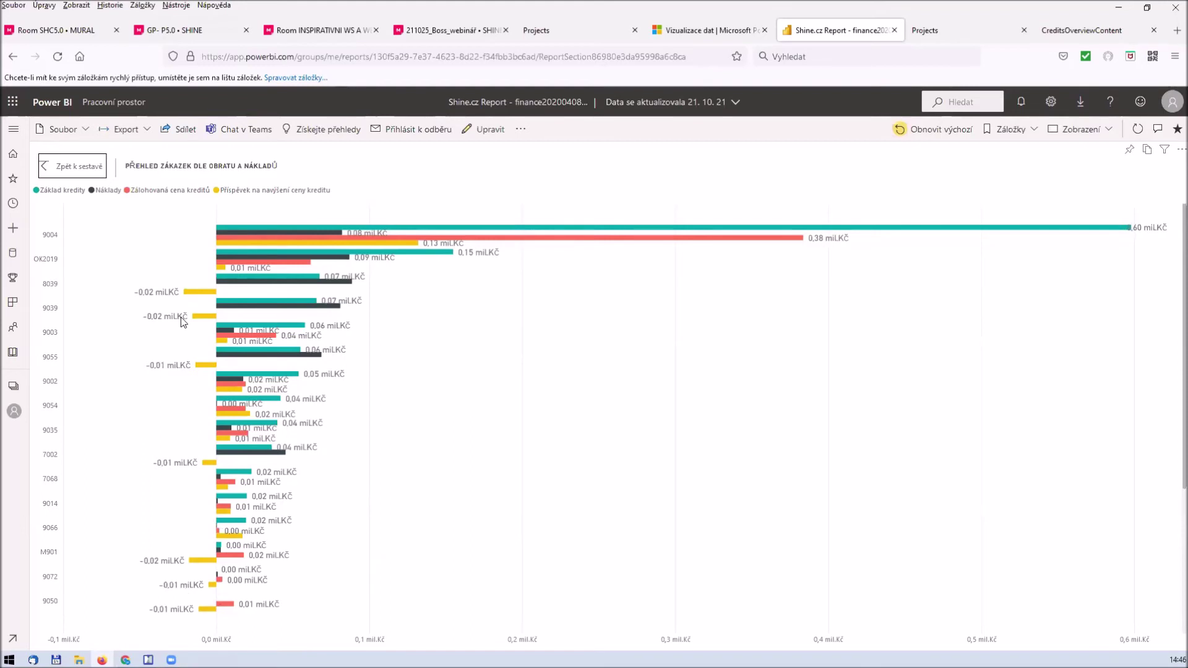
Leave the enlarged order chart, switch to the MotivAce MKT projekt board and open the WB pripraven delivery.
click(77, 171)
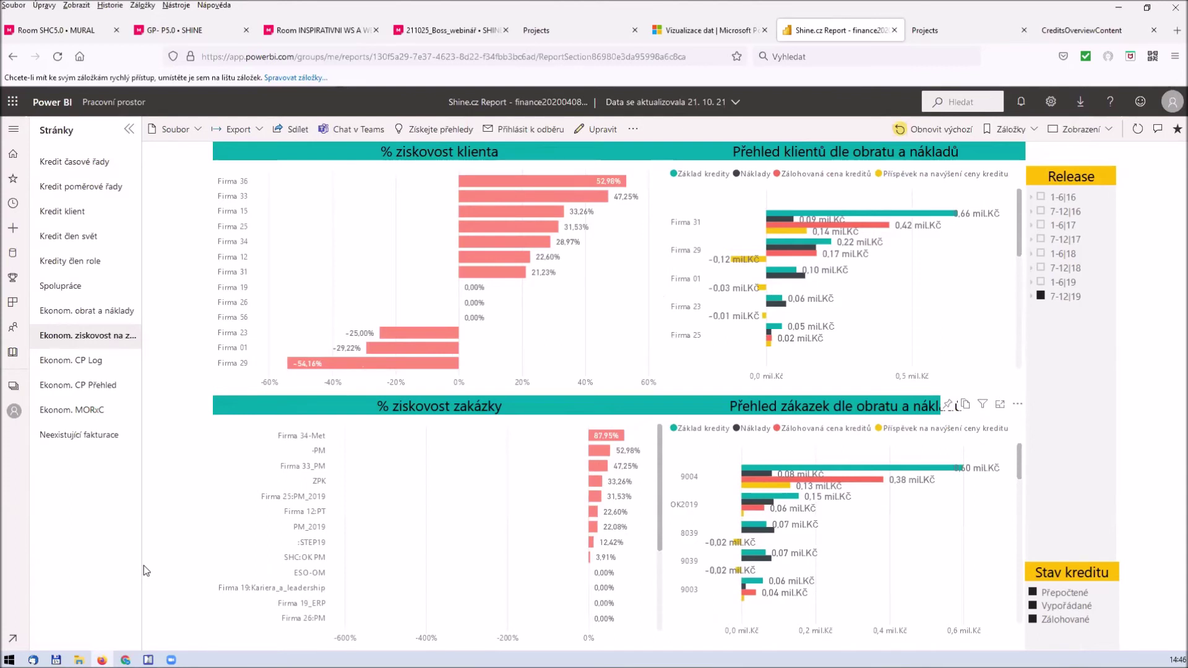
click(584, 36)
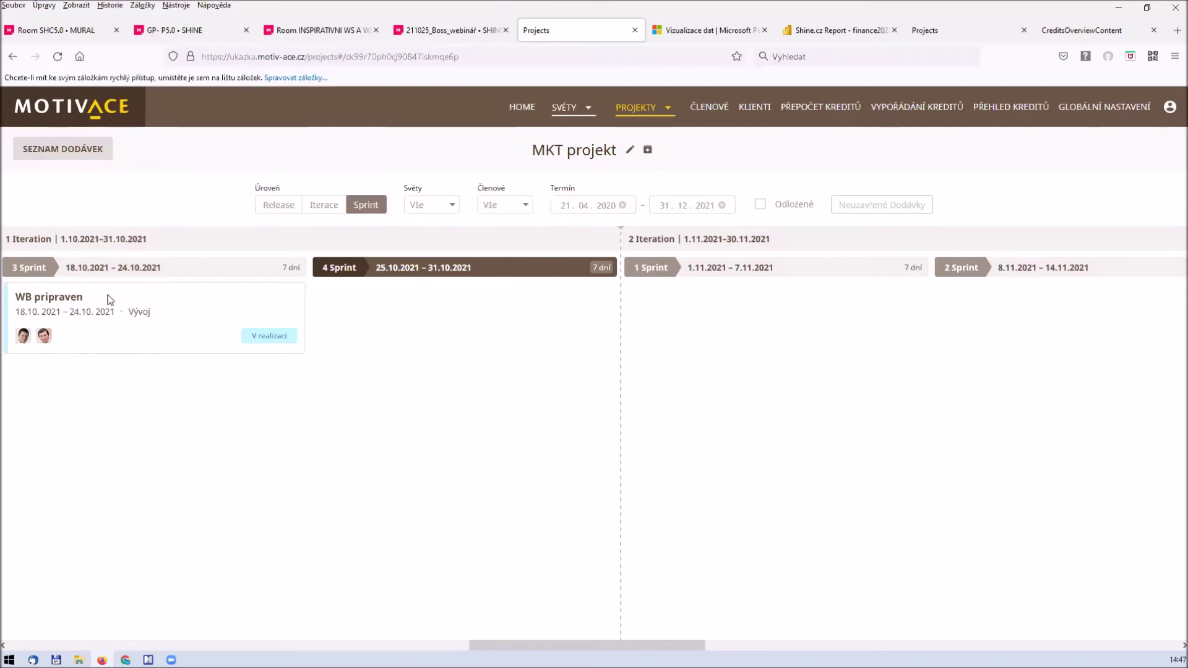
click(151, 304)
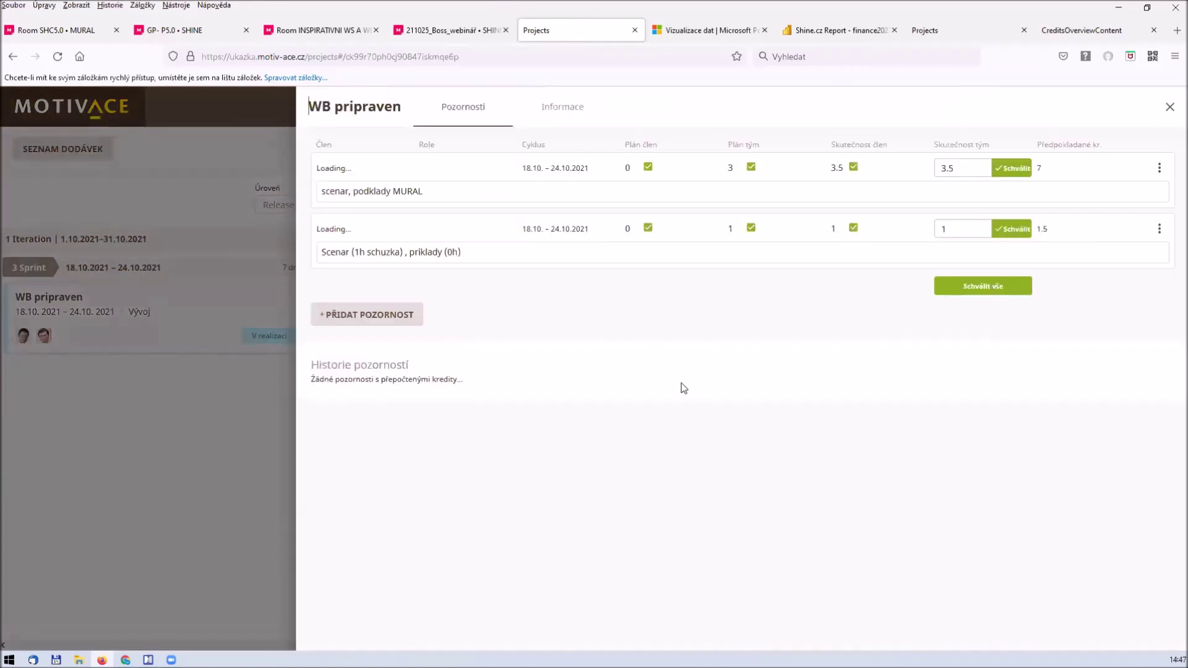
key(ctrl+plus)
key(ctrl+plus)
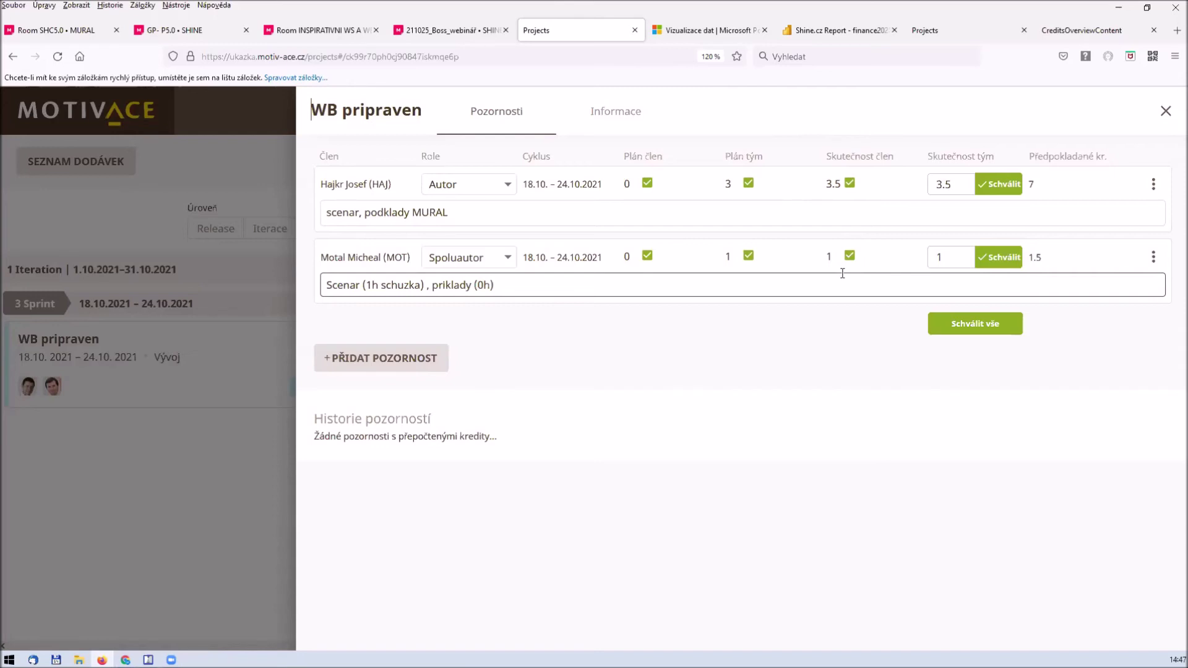
Approve the team's actual hours for all attentions of the WB pripraven delivery and close its detail.
drag(431, 285, 511, 285)
click(502, 285)
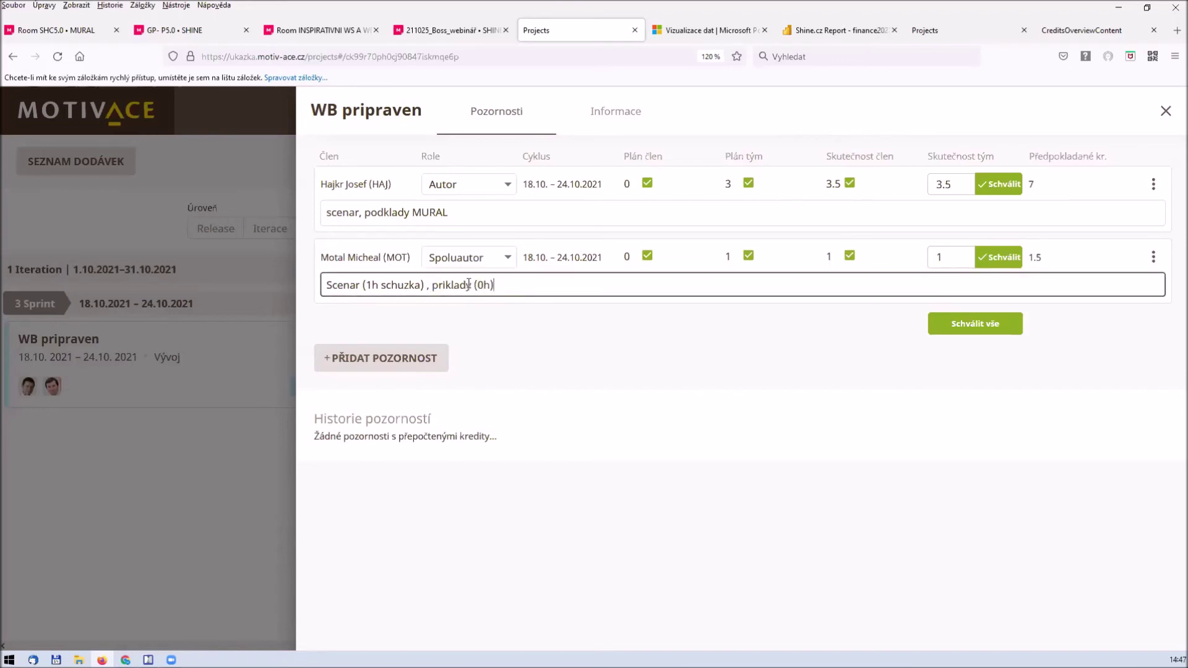
drag(507, 284, 428, 284)
click(504, 283)
click(947, 257)
click(985, 328)
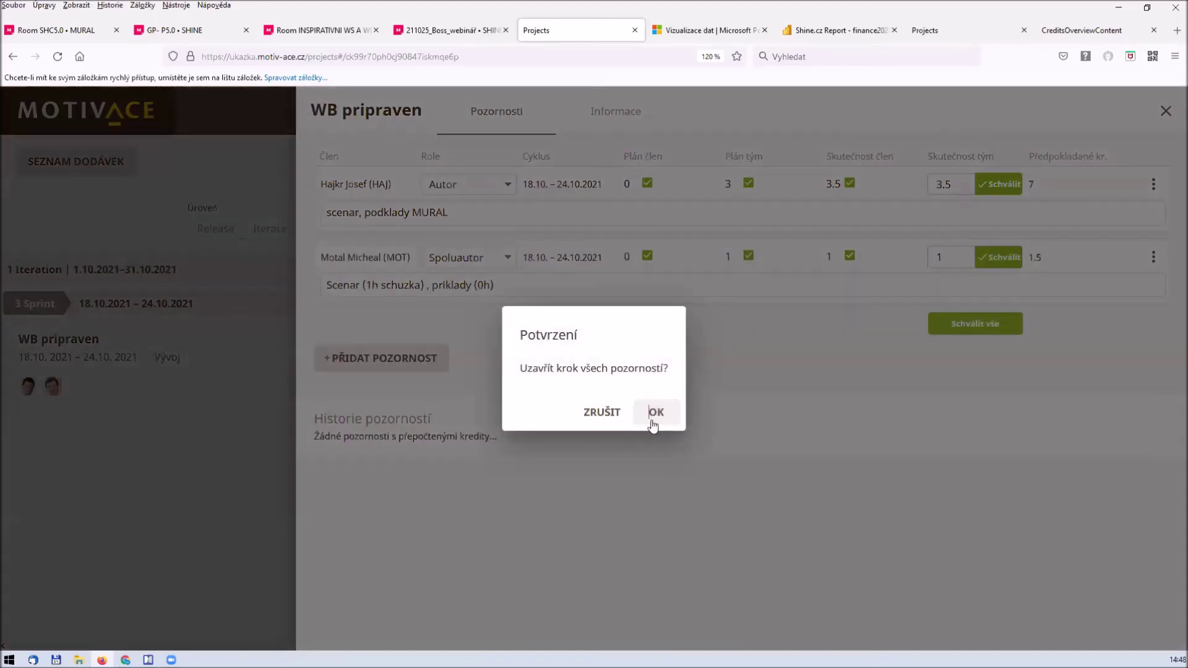
click(651, 421)
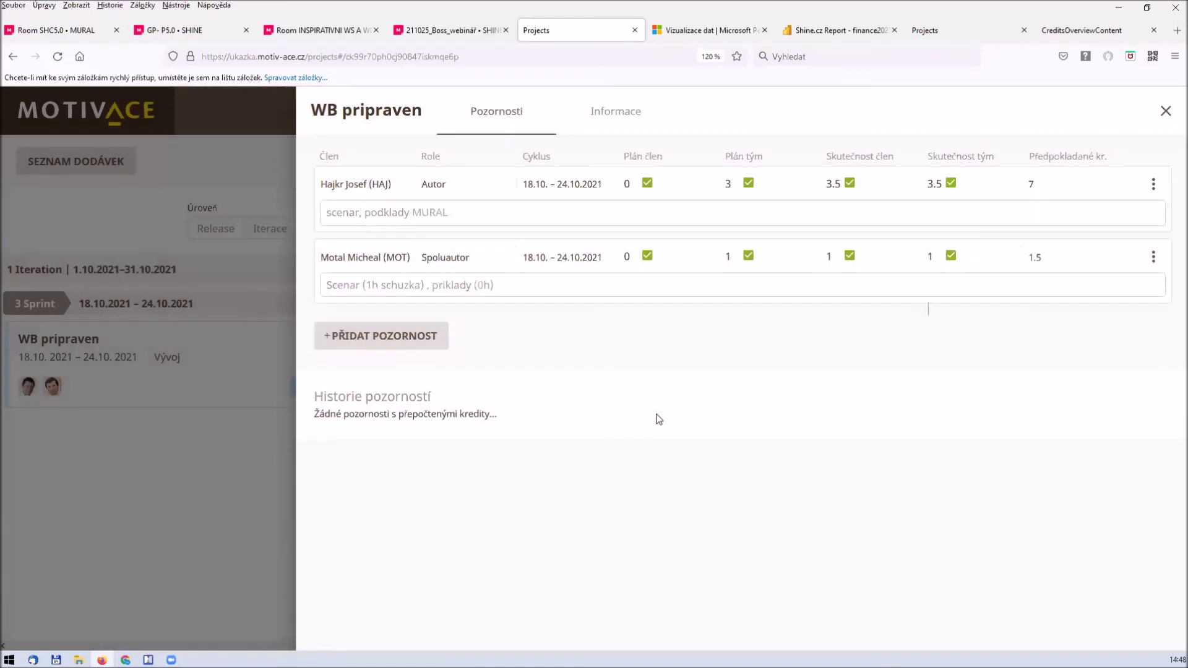
click(228, 480)
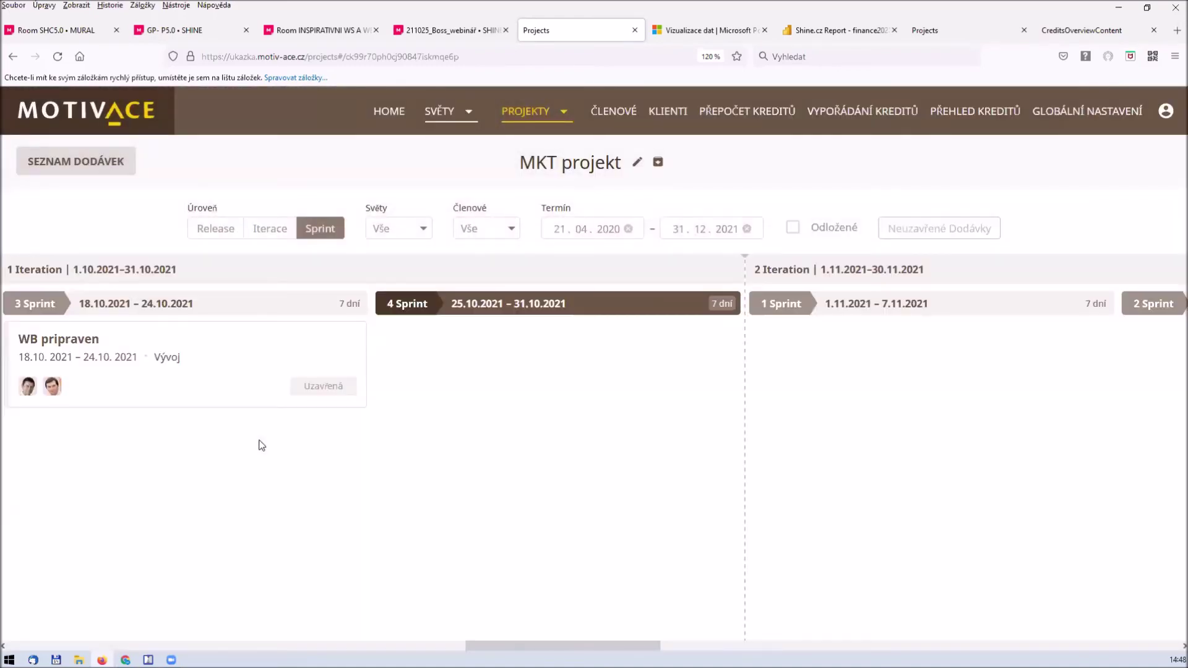
Move the WB pripraven delivery to 4 Sprint (25.10.2021 – 31.10.2021) and add a new attention to it.
drag(251, 339, 599, 347)
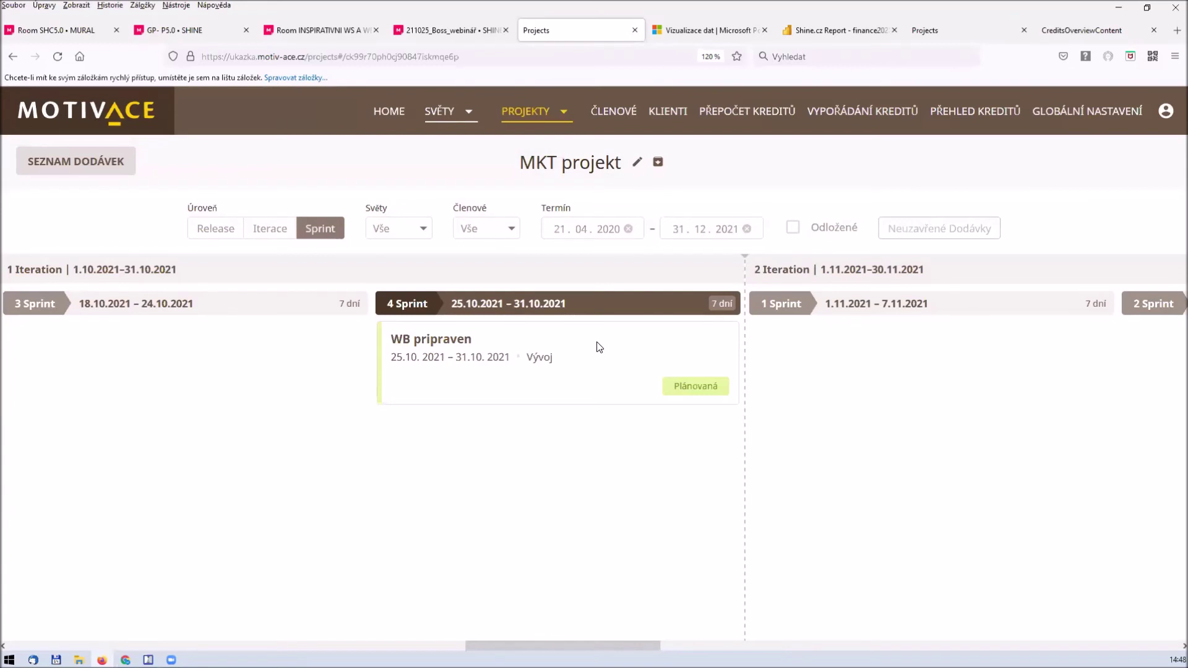
click(599, 347)
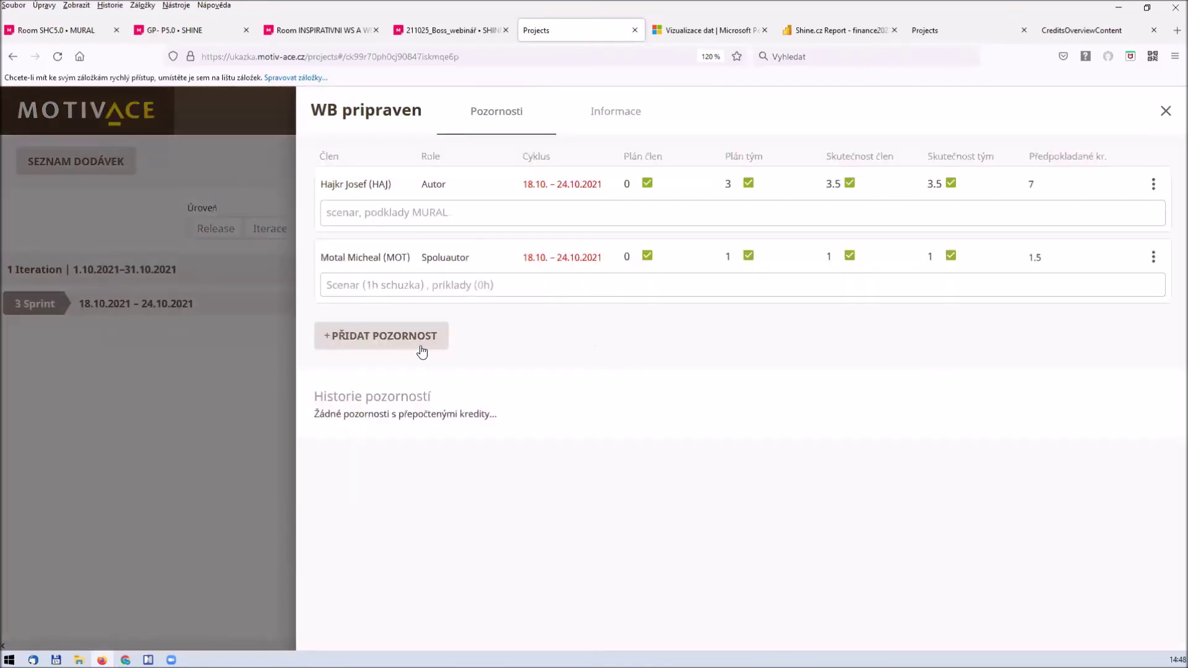
click(389, 345)
click(386, 331)
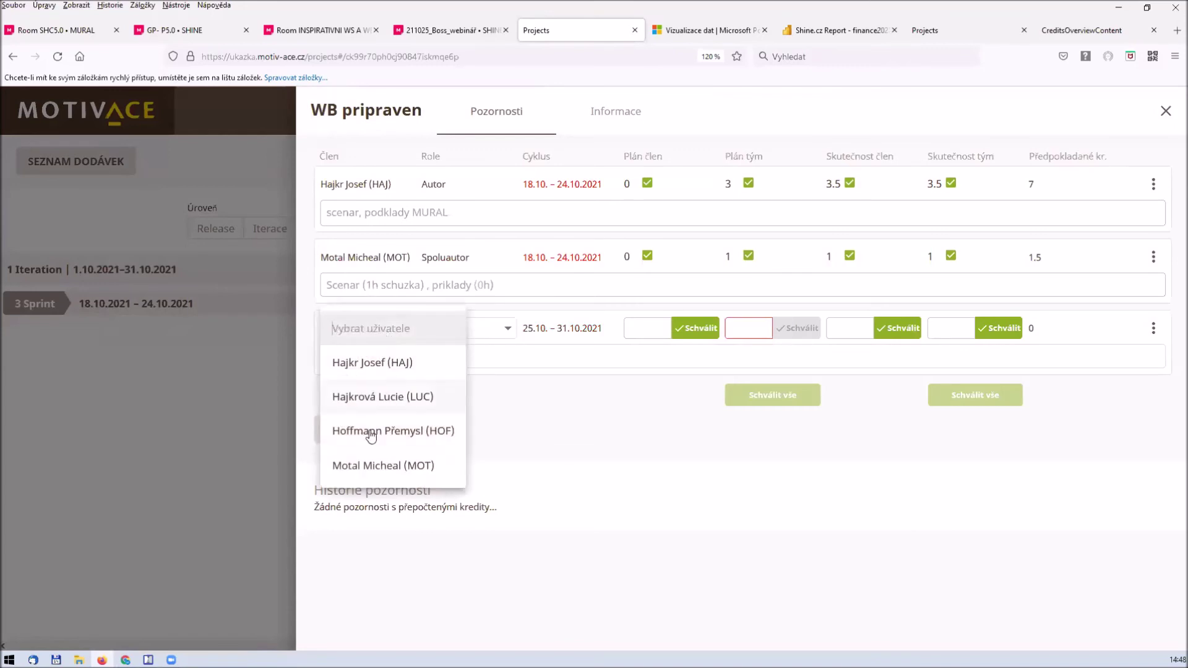
Assign the new attention to the co-author of the previous cycle, with a team plan of 1.5 and the description "příklady".
click(393, 465)
click(742, 329)
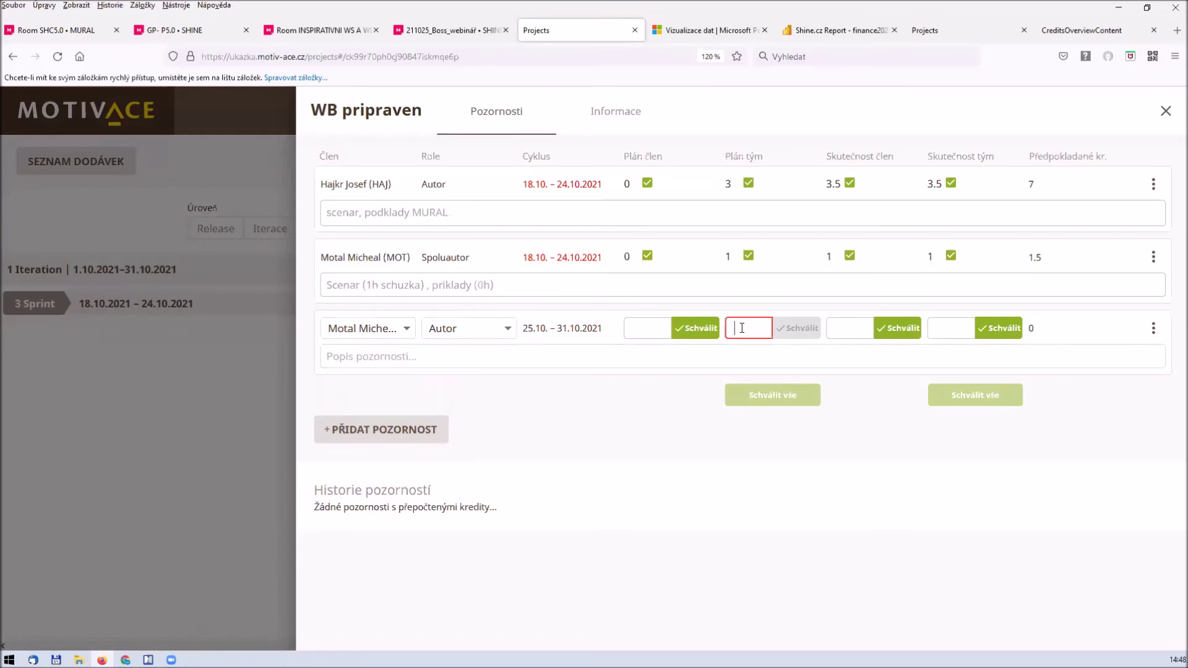
text(1.5)
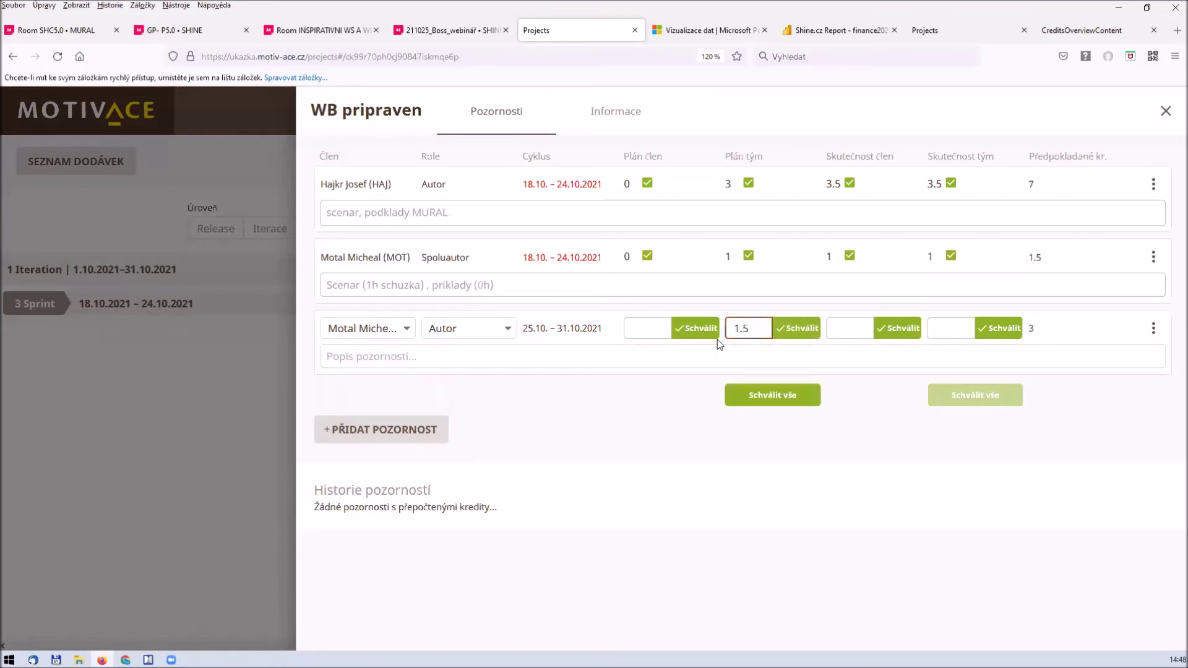
click(358, 358)
text(př)
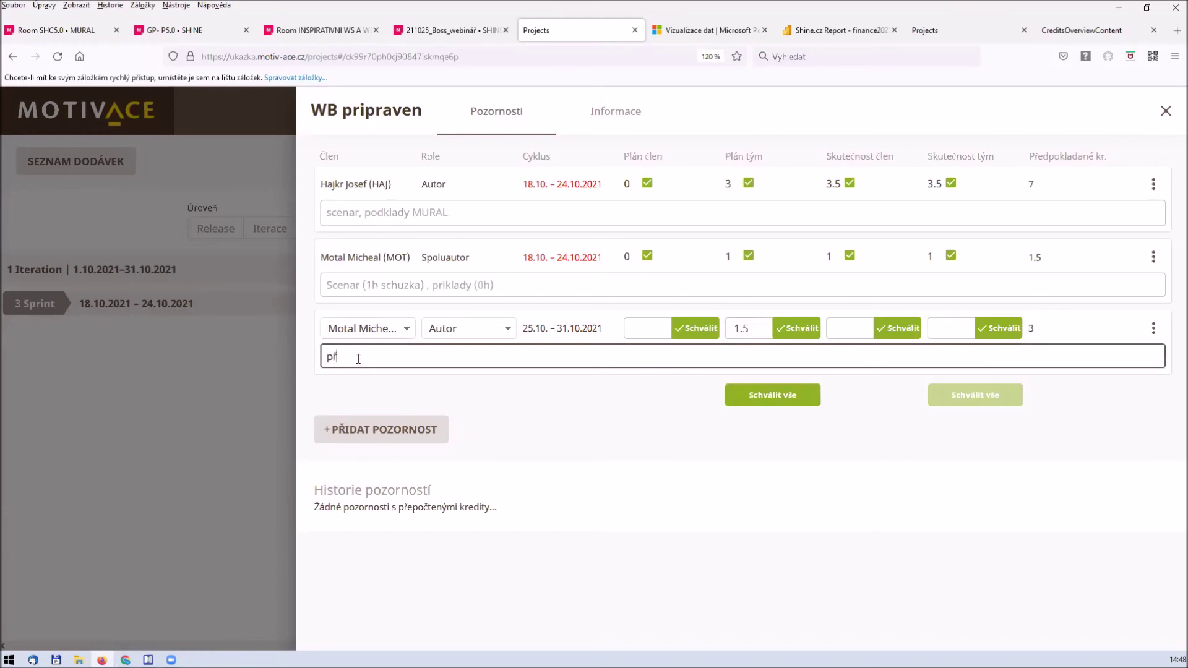
text(íklady)
click(414, 394)
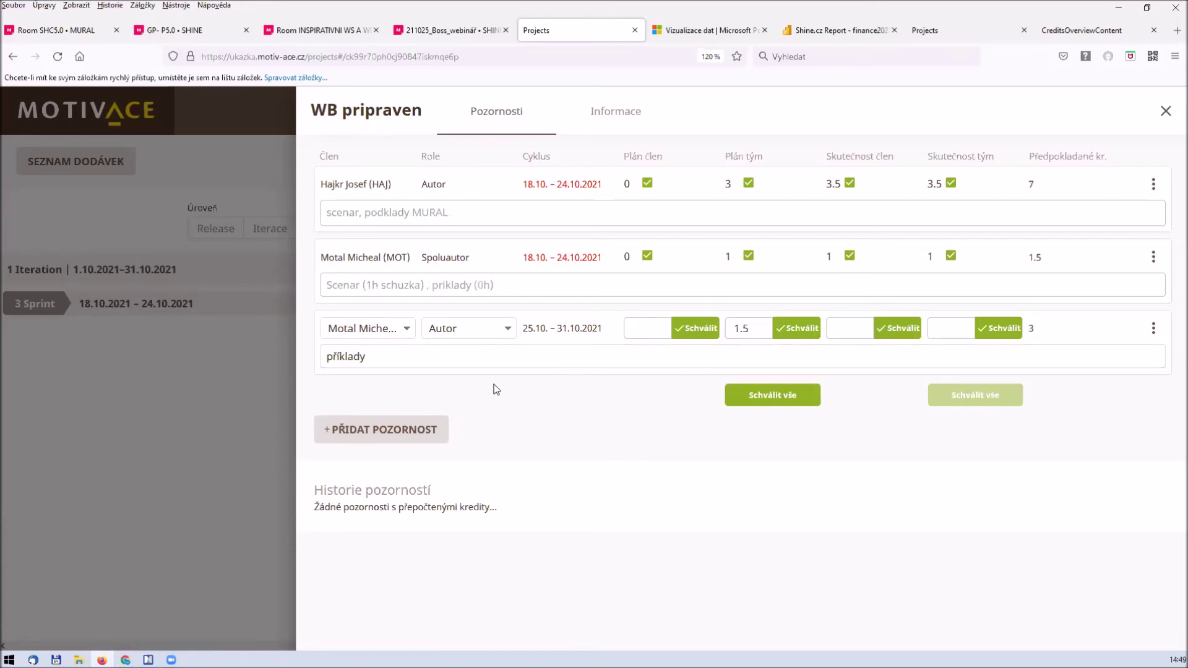
Approve the new attention's team plan and close the delivery detail.
click(795, 329)
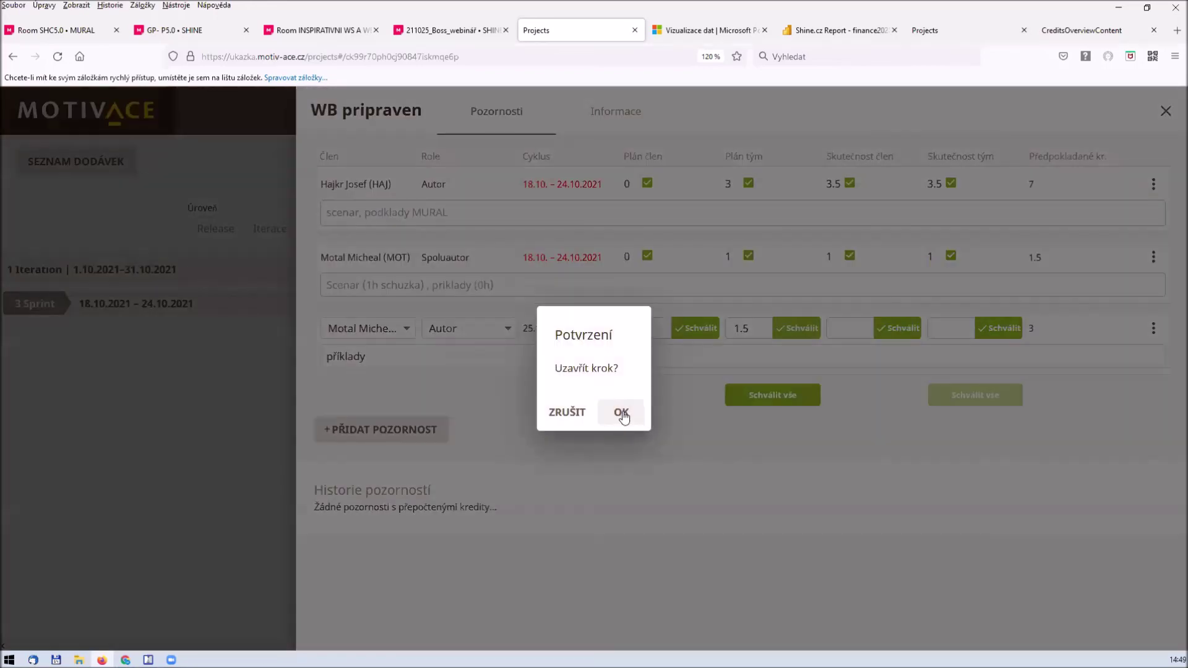
click(620, 412)
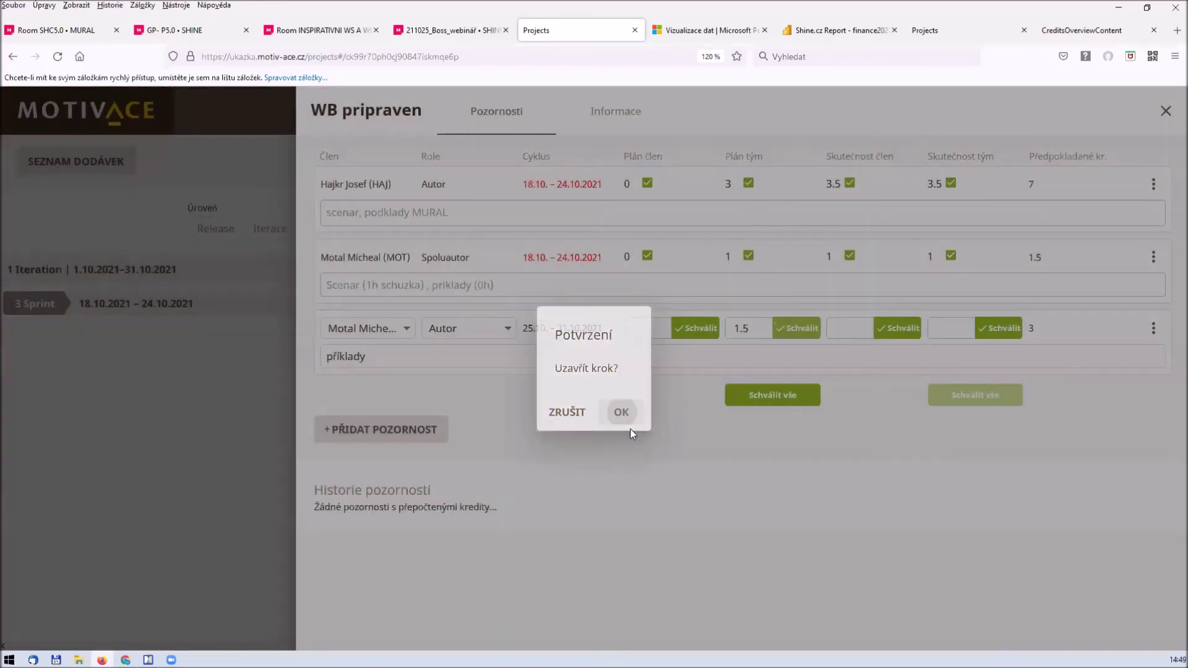
click(225, 468)
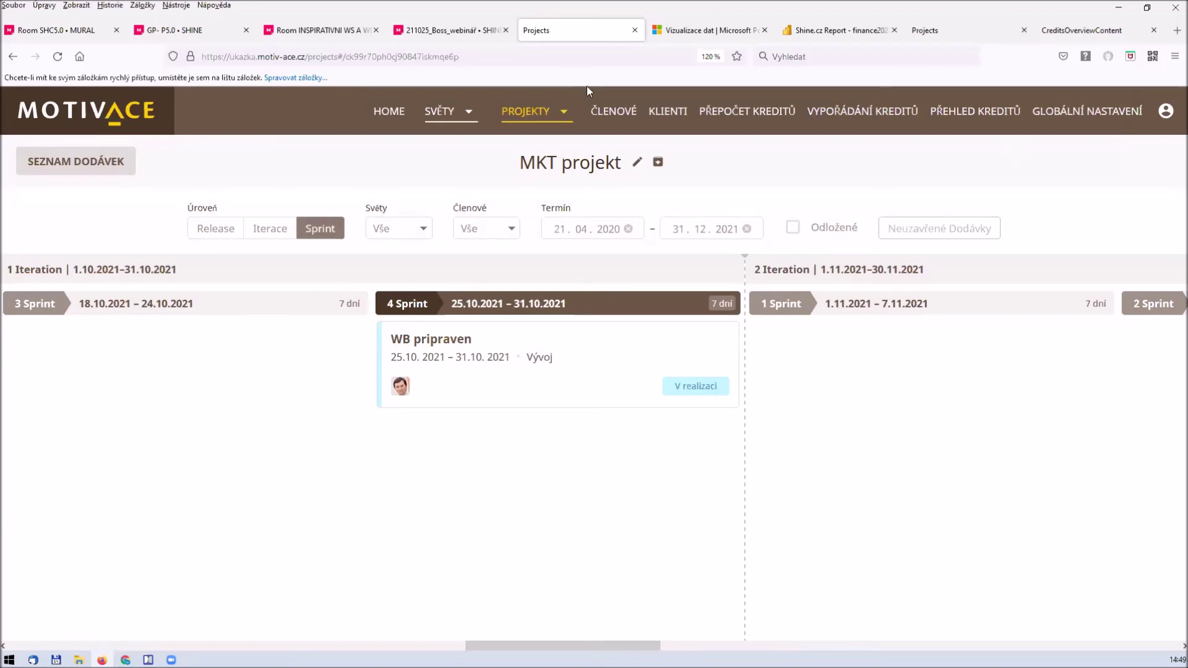
Open the credit conversion overview (Přepočet kreditů) and set the deliverable coefficient of Článek v blogu to 1.1.
click(752, 112)
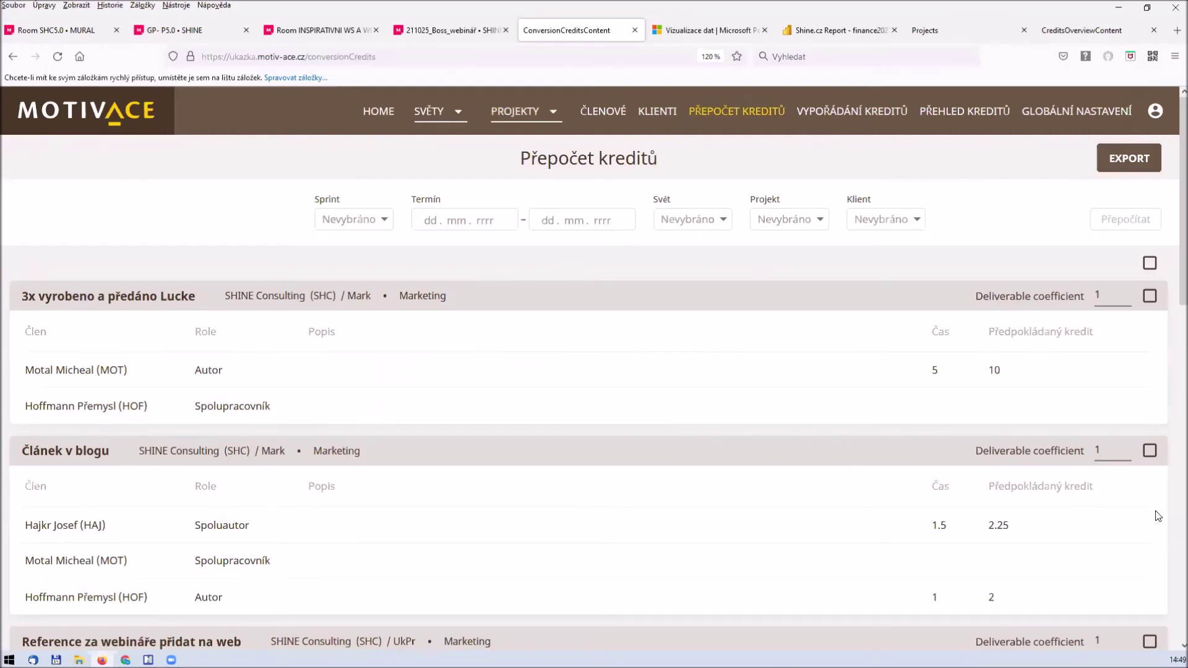
scroll(1150, 370, down, 4)
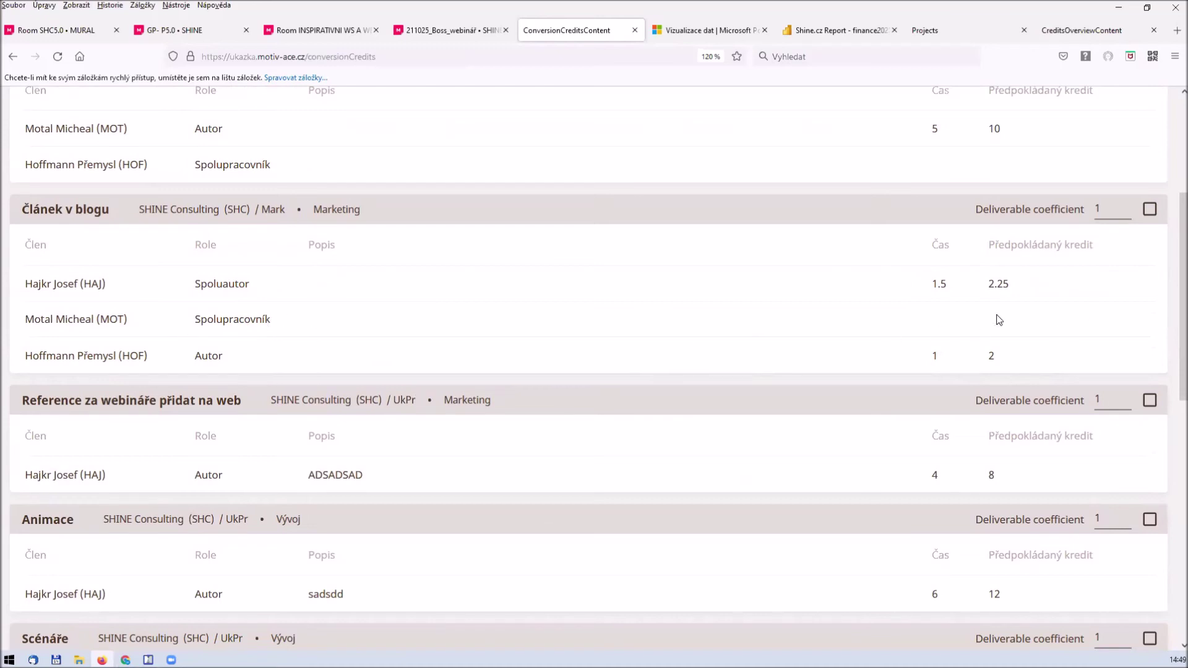
drag(1105, 209, 1088, 210)
text(1.5)
drag(1110, 209, 1054, 208)
text(0.9)
key(BackSpace)
key(BackSpace)
key(BackSpace)
text(1.1)
Select the Článek v blogu delivery and recalculate its credits.
click(1149, 209)
scroll(1172, 221, up, 5)
click(1117, 223)
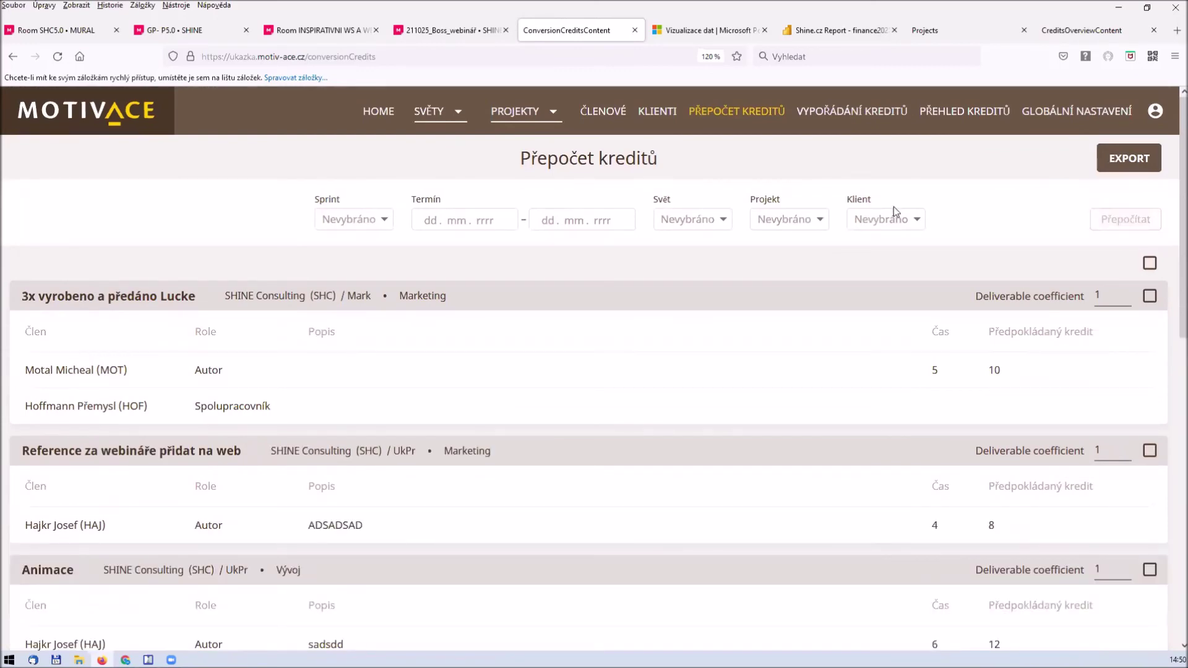
Examine the attention history of the Plug-ins k MP5.0 vytvořeny delivery in the SHC:MP_MPC_5.0_CZ_EN project, including planned and actual hours and assigned credits.
click(940, 30)
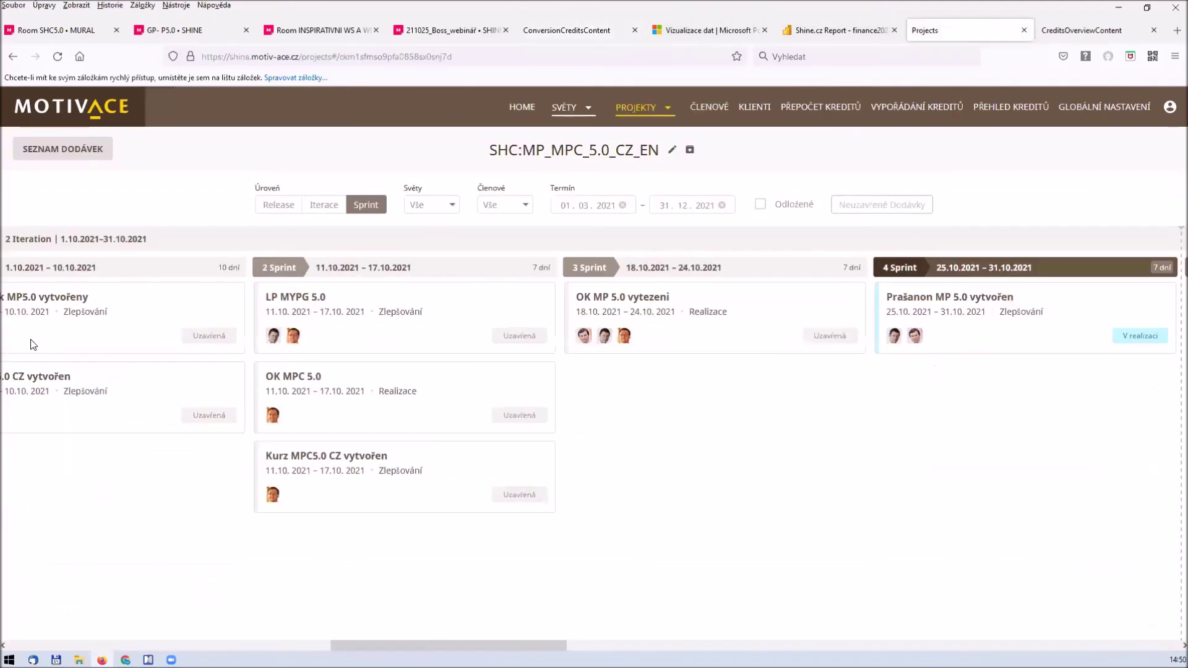
click(135, 322)
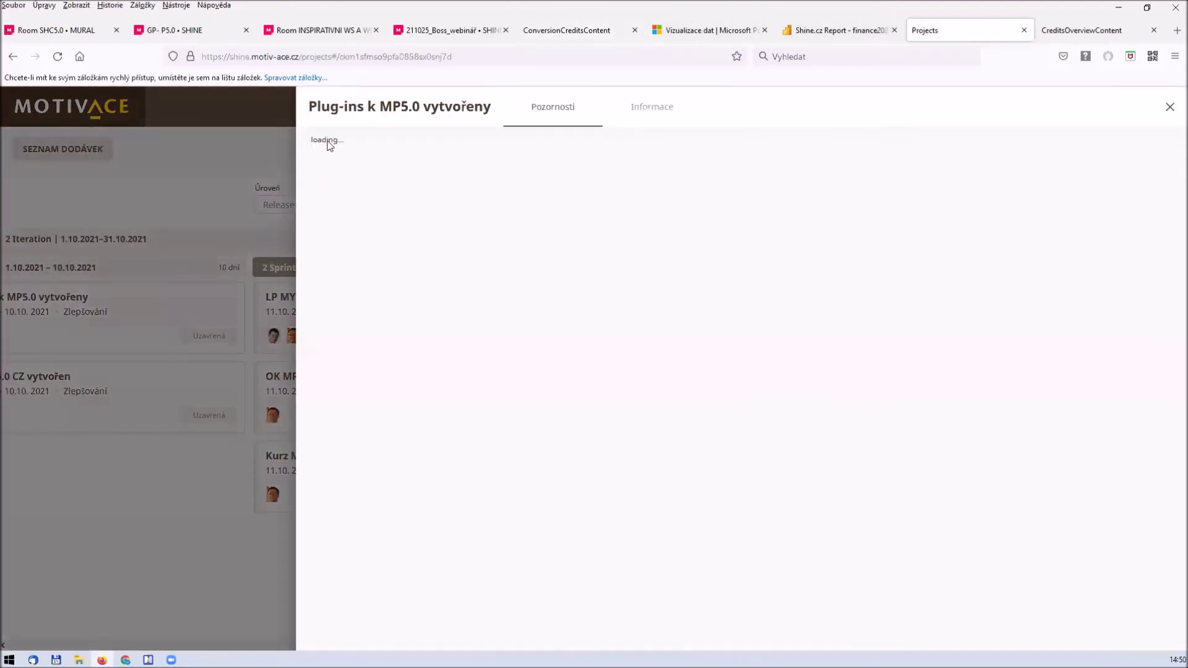
scroll(766, 477, down, 7)
scroll(766, 476, down, 5)
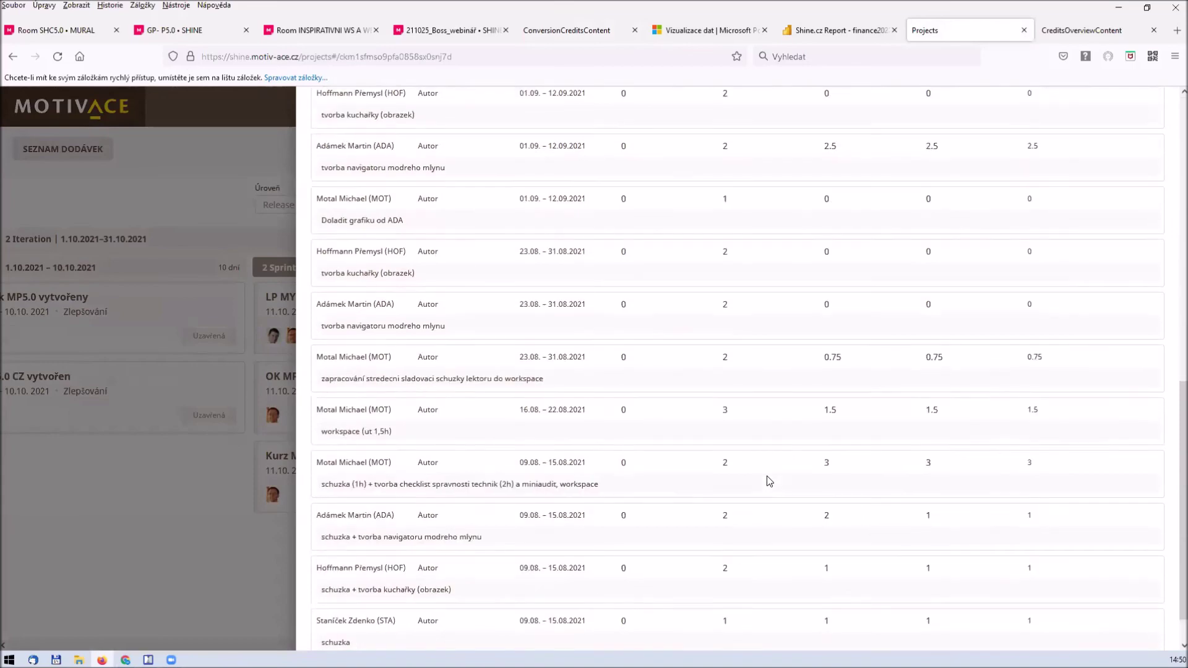
scroll(600, 581, up, 3)
scroll(600, 575, down, 3)
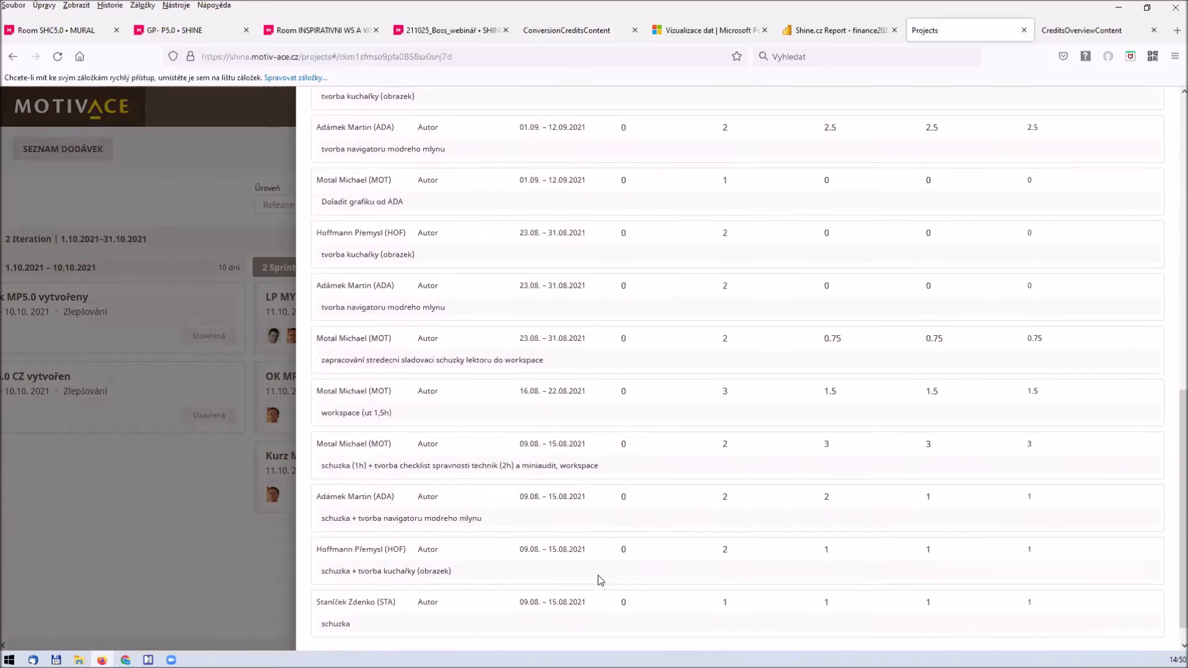
key(ctrl+plus)
key(ctrl+plus)
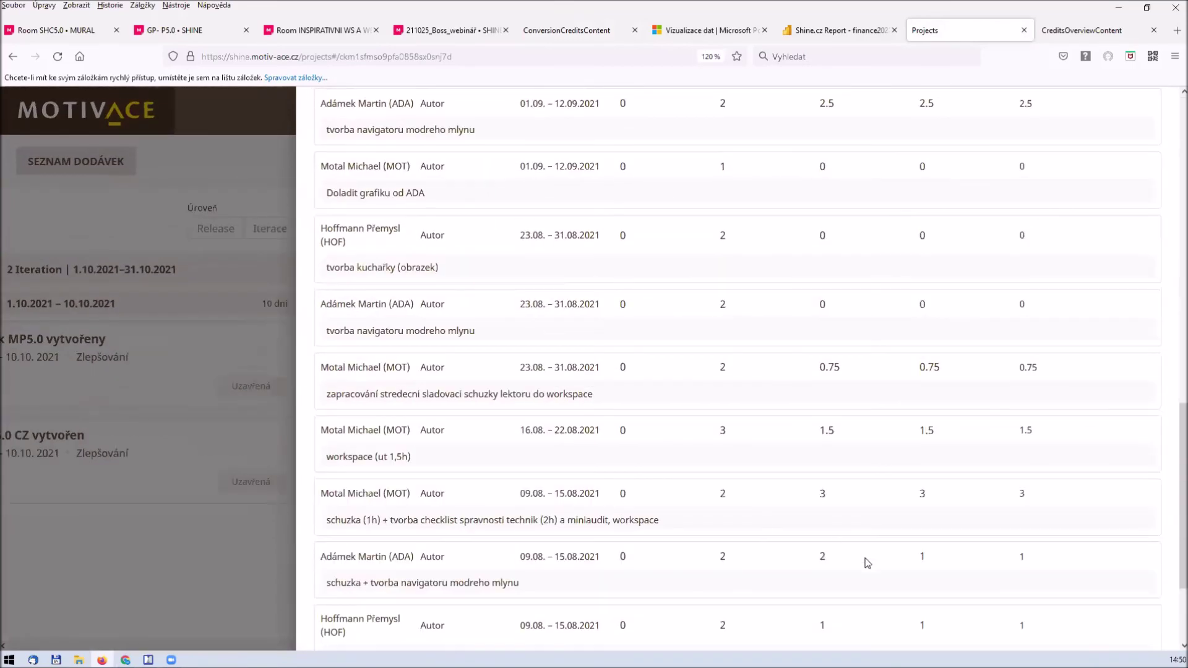
scroll(865, 558, down, 2)
scroll(866, 550, up, 4)
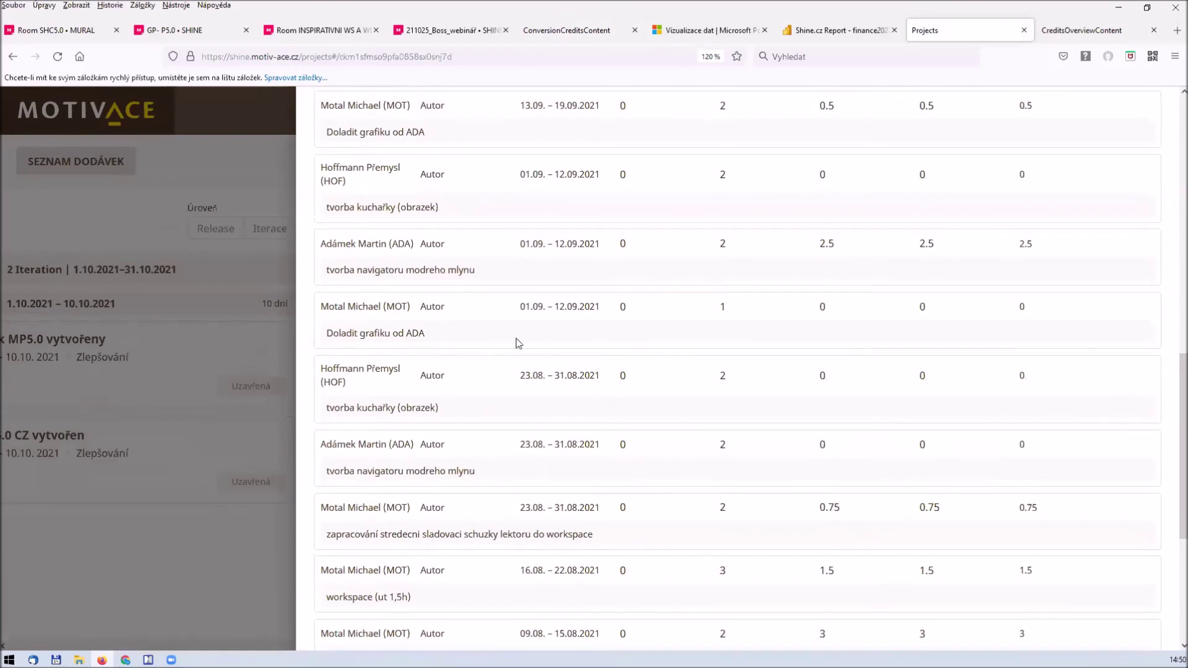
scroll(767, 450, up, 2)
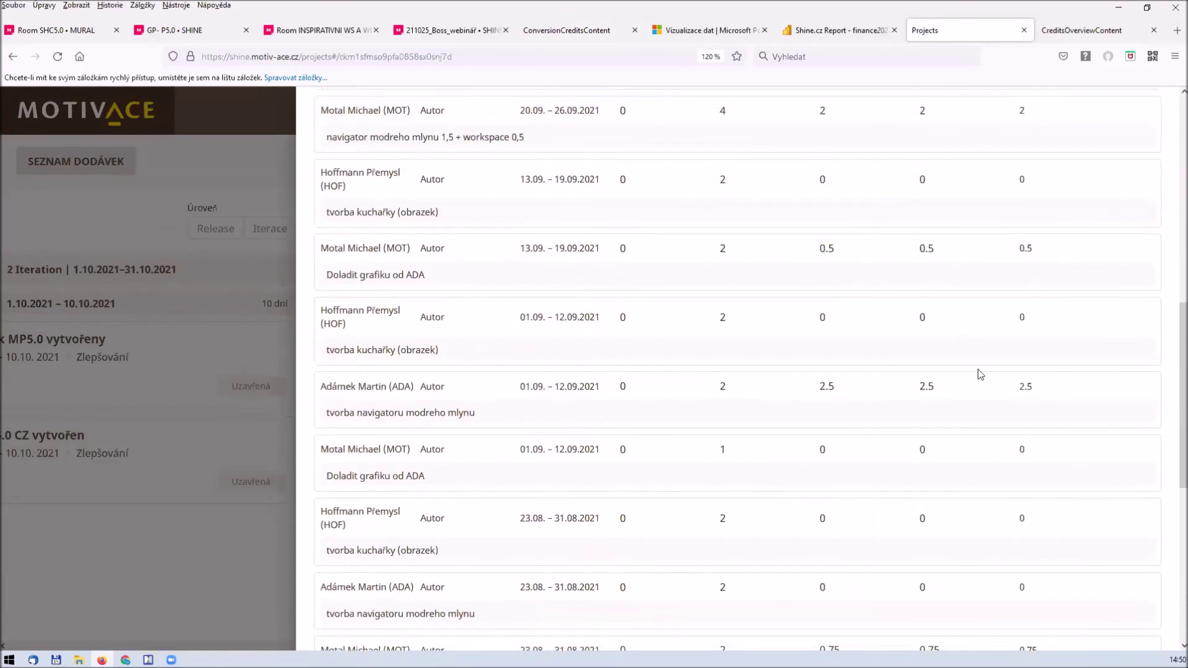
scroll(769, 302, up, 4)
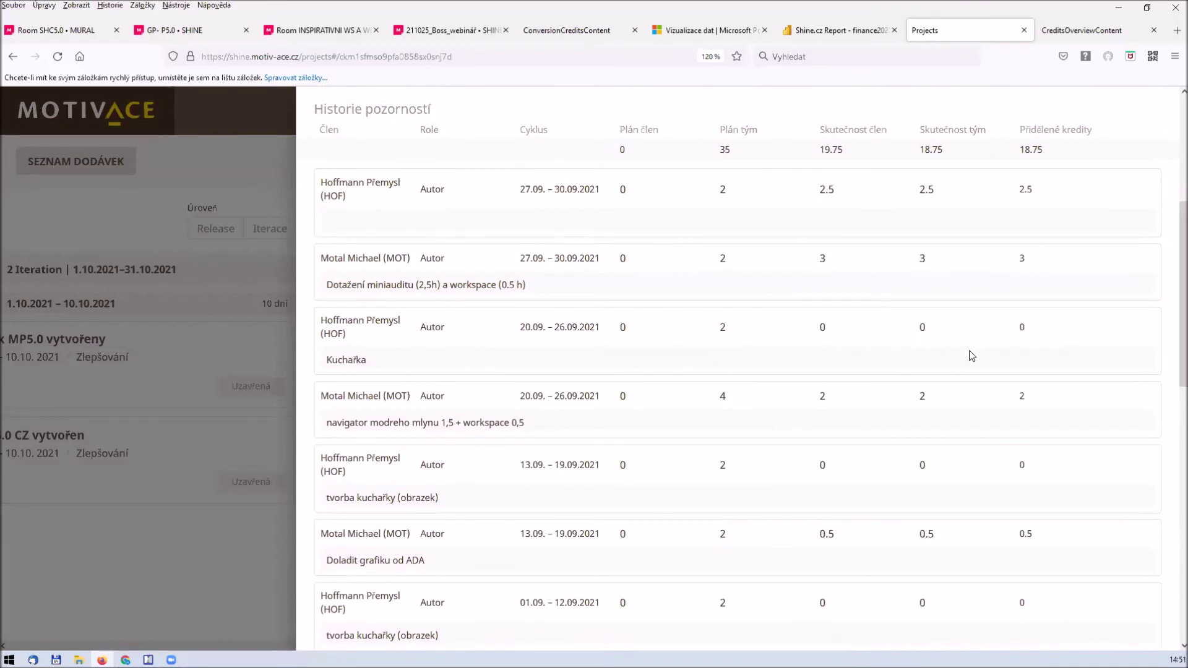
scroll(974, 357, up, 2)
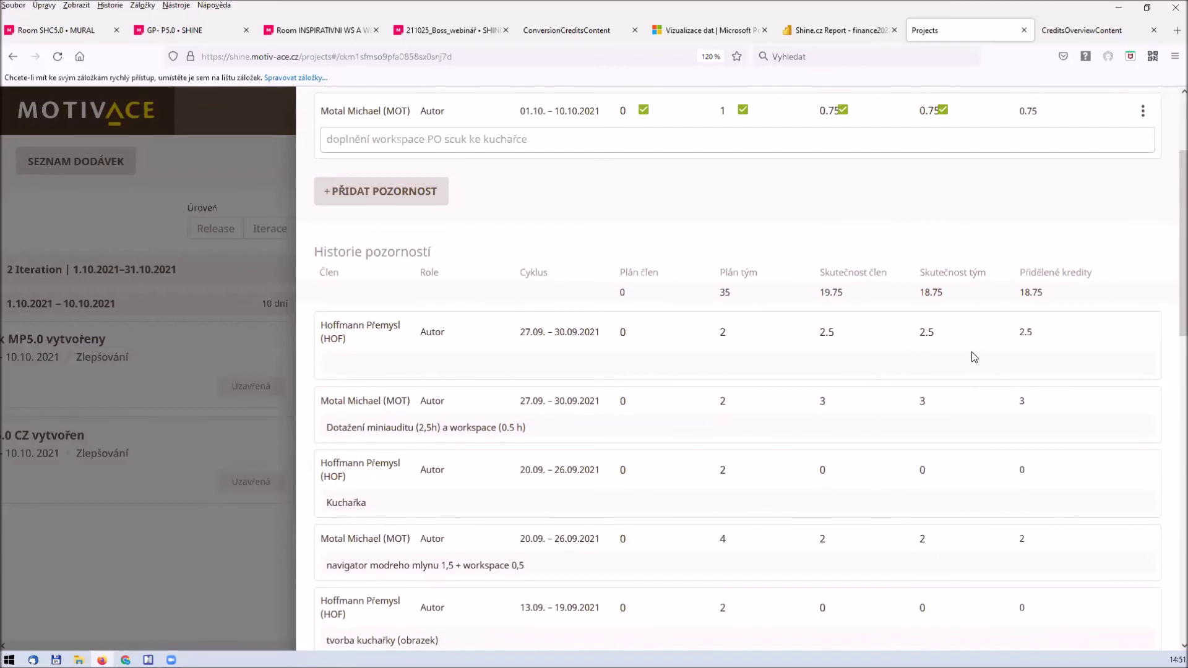
scroll(973, 357, up, 2)
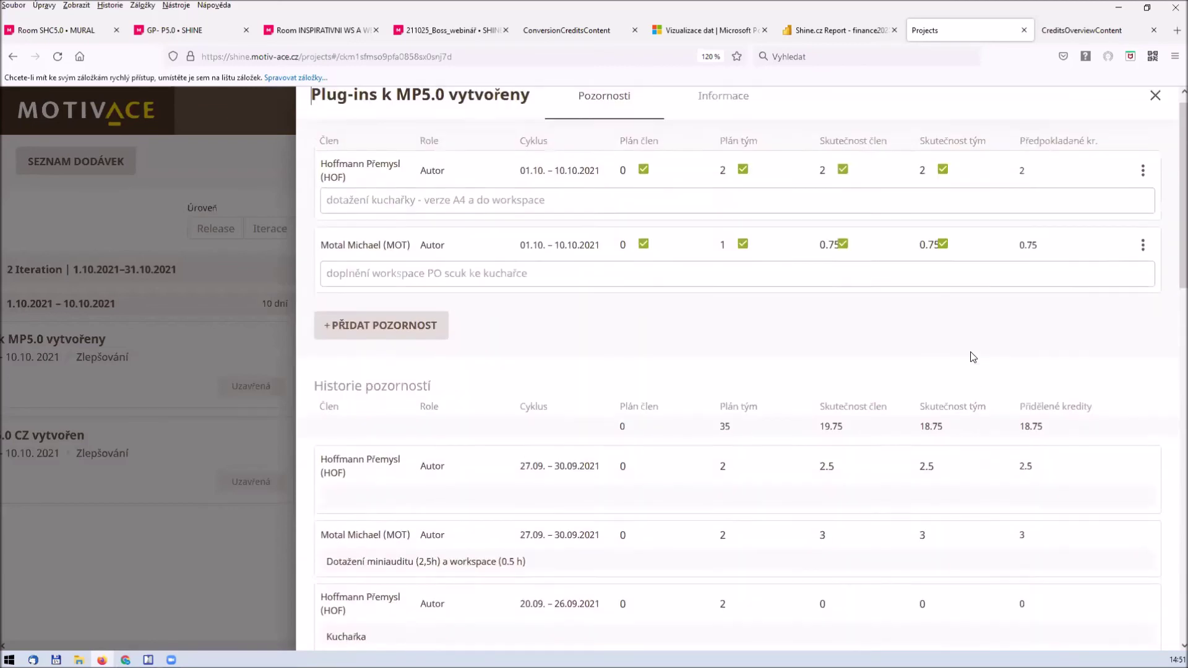
scroll(700, 410, down, 2)
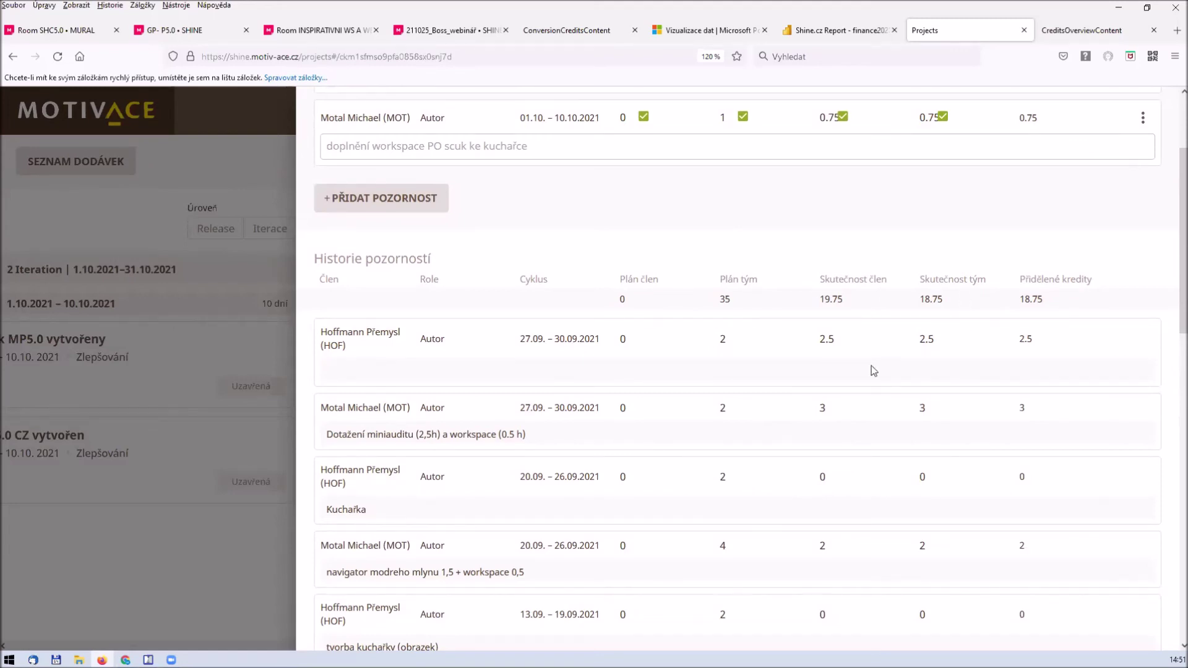
scroll(944, 299, up, 1)
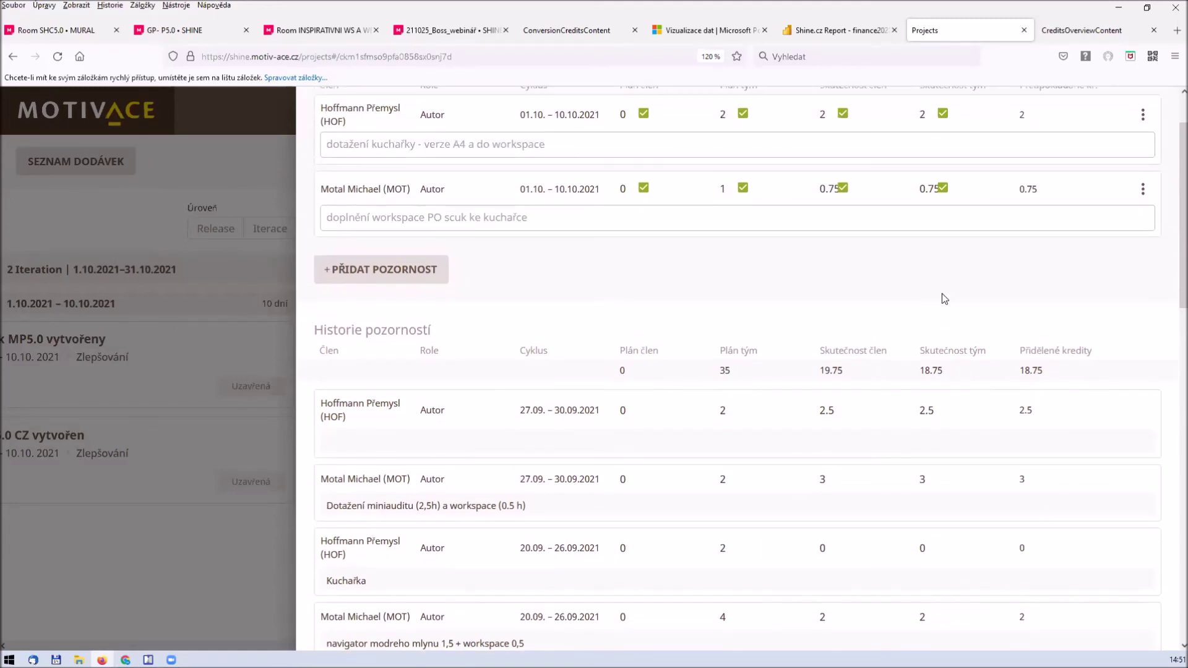
Close the delivery detail and switch to the GP- P5.0 board in MURAL.
click(212, 163)
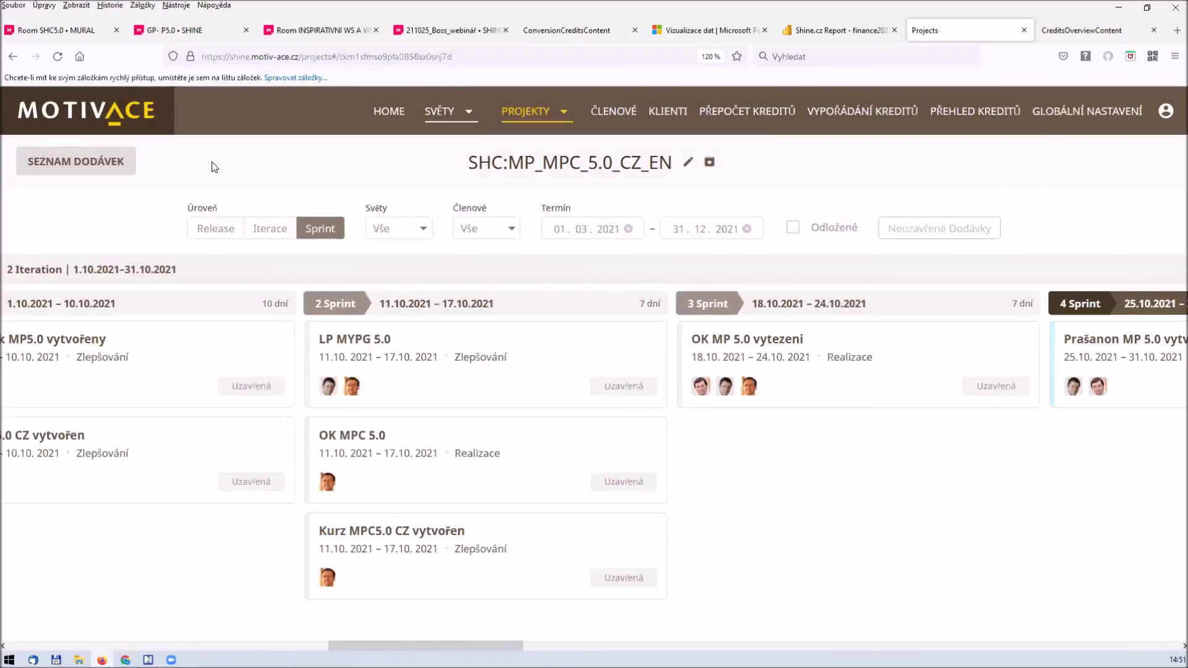
click(200, 31)
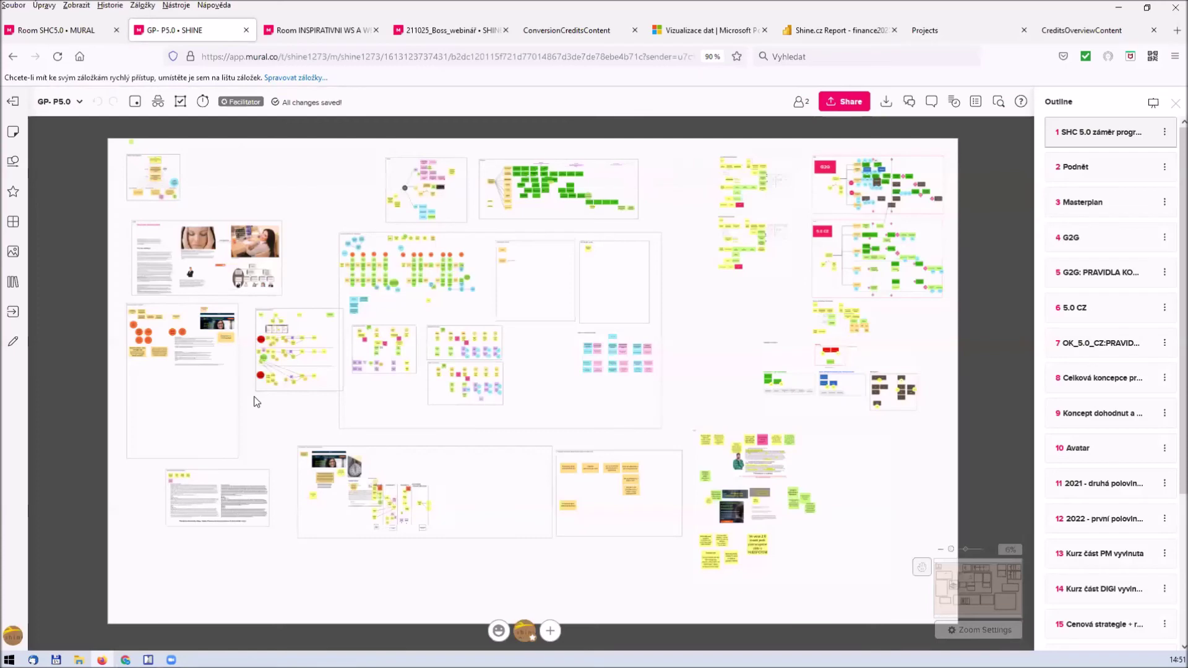